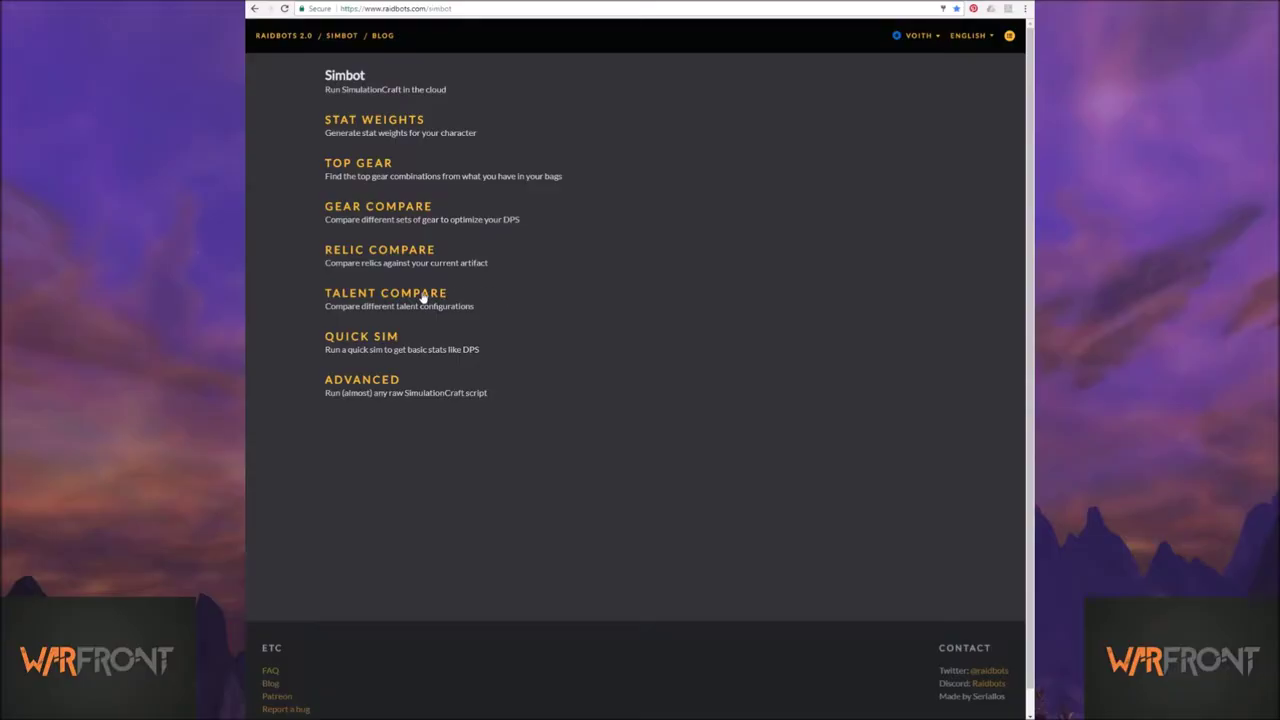
Step: Switch from the Simbot page to the Talent Compare form
click(422, 296)
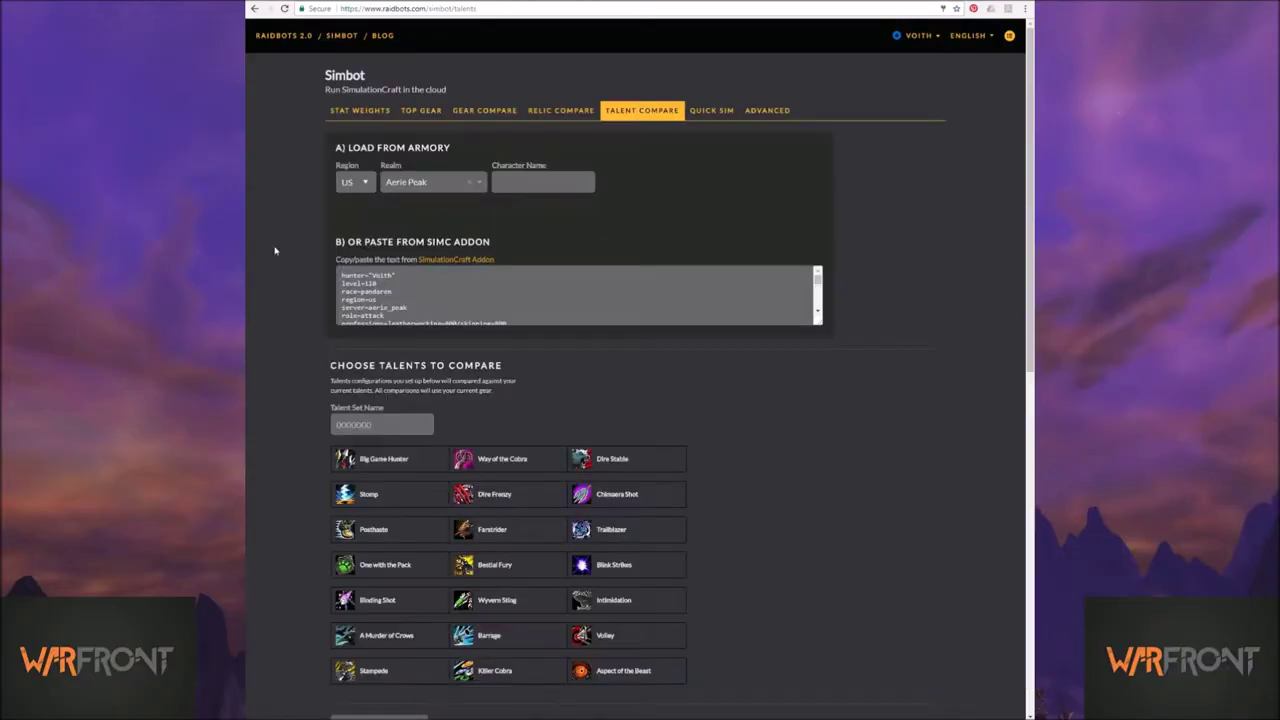
Step: Highlight the talents=2111112 line in the pasted SimC addon profile
scroll(300, 266, down, 1)
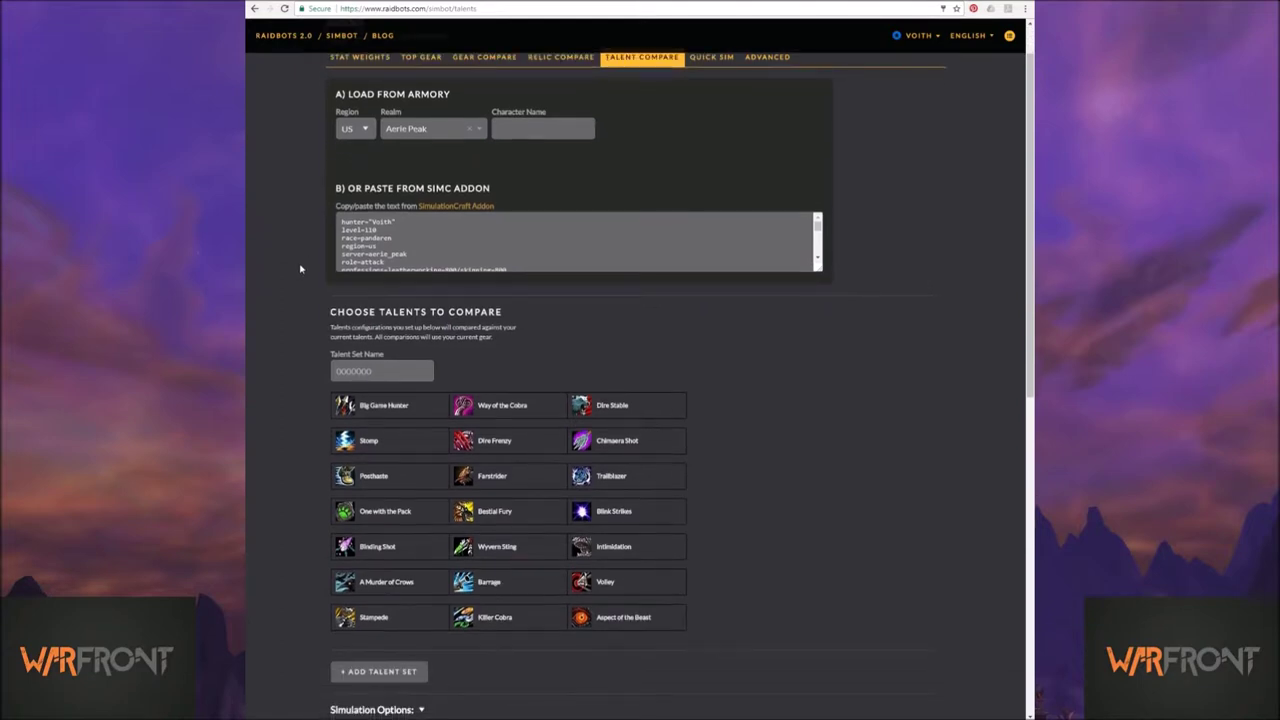
scroll(300, 266, up, 1)
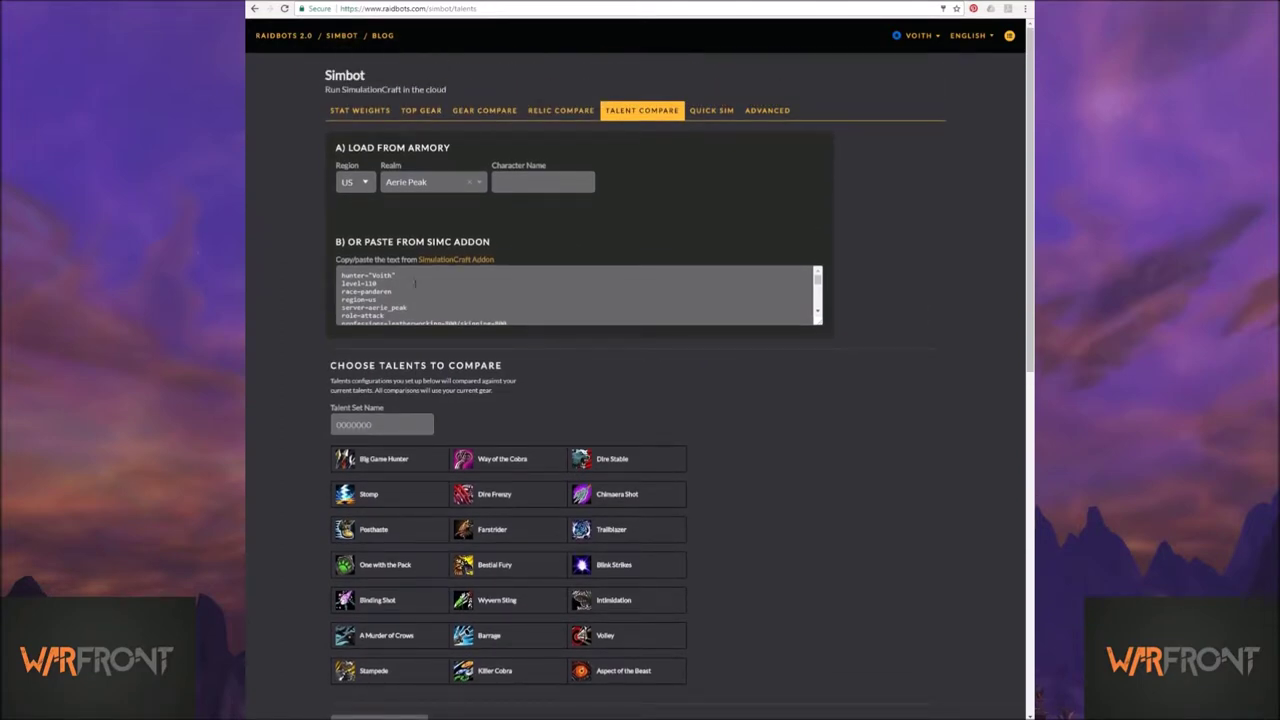
drag(414, 283, 400, 306)
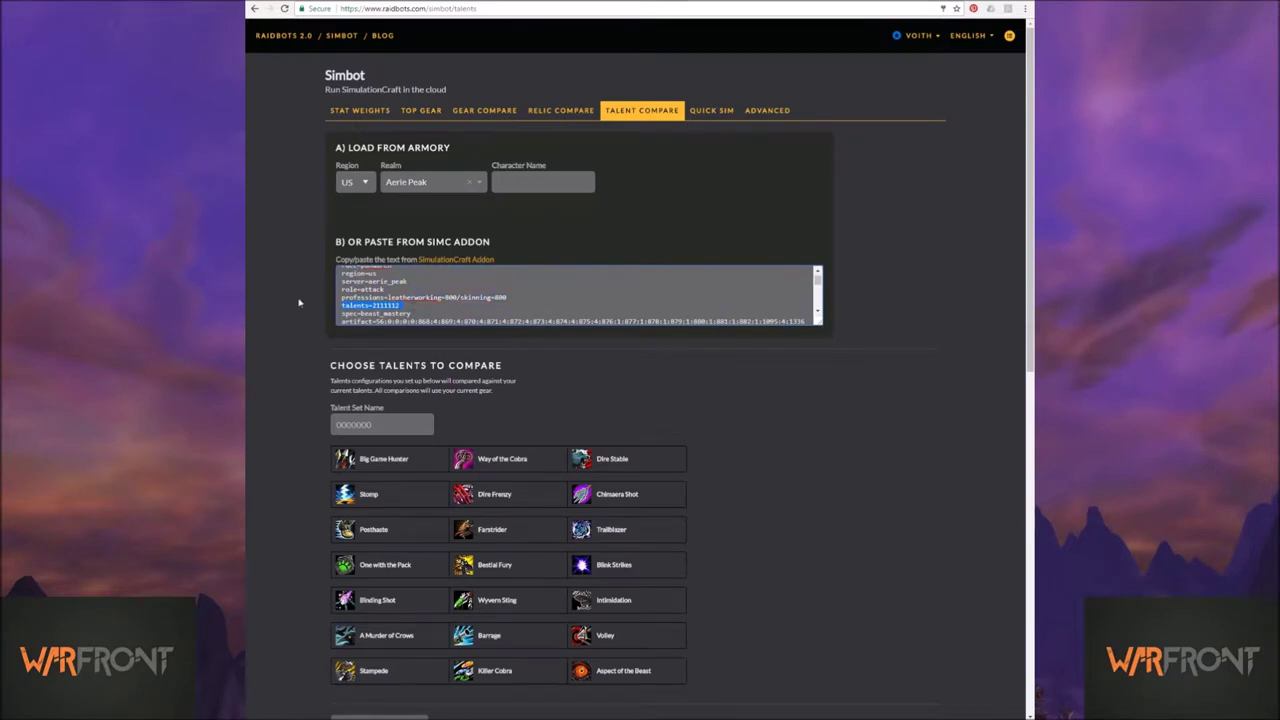
scroll(300, 318, down, 1)
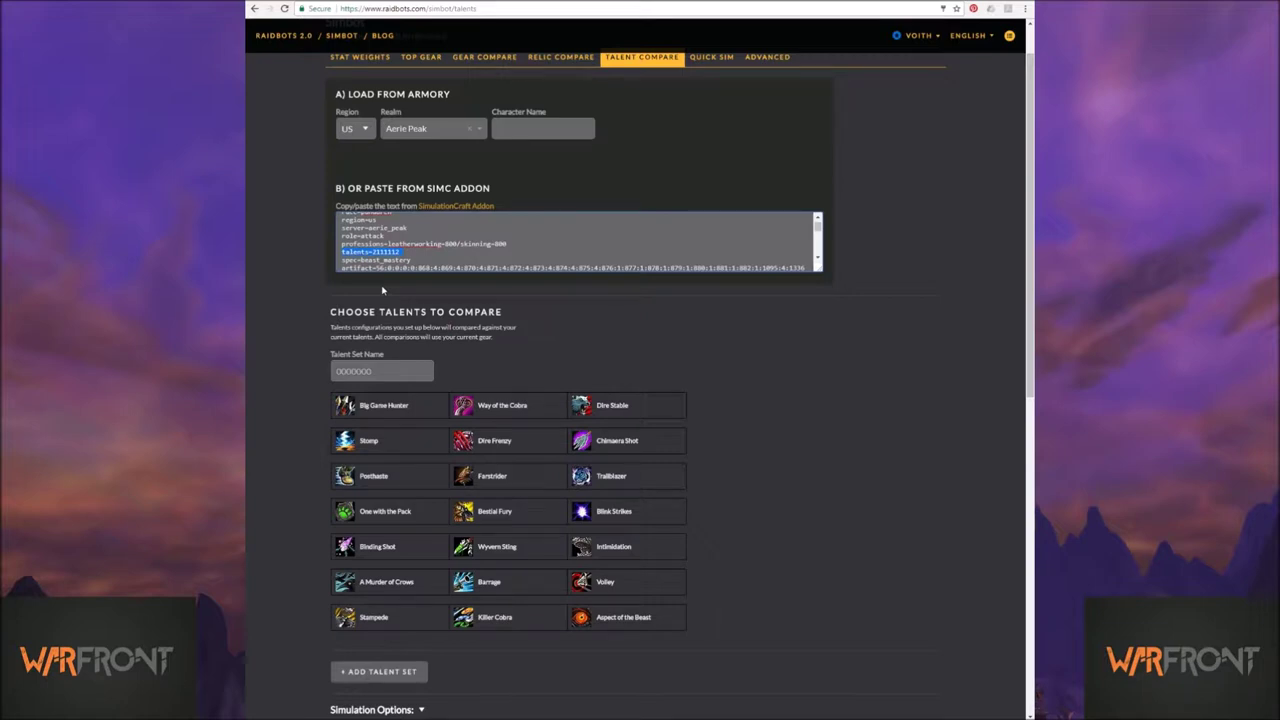
Step: Select Way of the Cobra, Stomp, Posthaste, One with the Pack, Binding Shot, A Murder of Crows and Killer Cobra
click(517, 408)
click(403, 442)
click(406, 474)
click(399, 515)
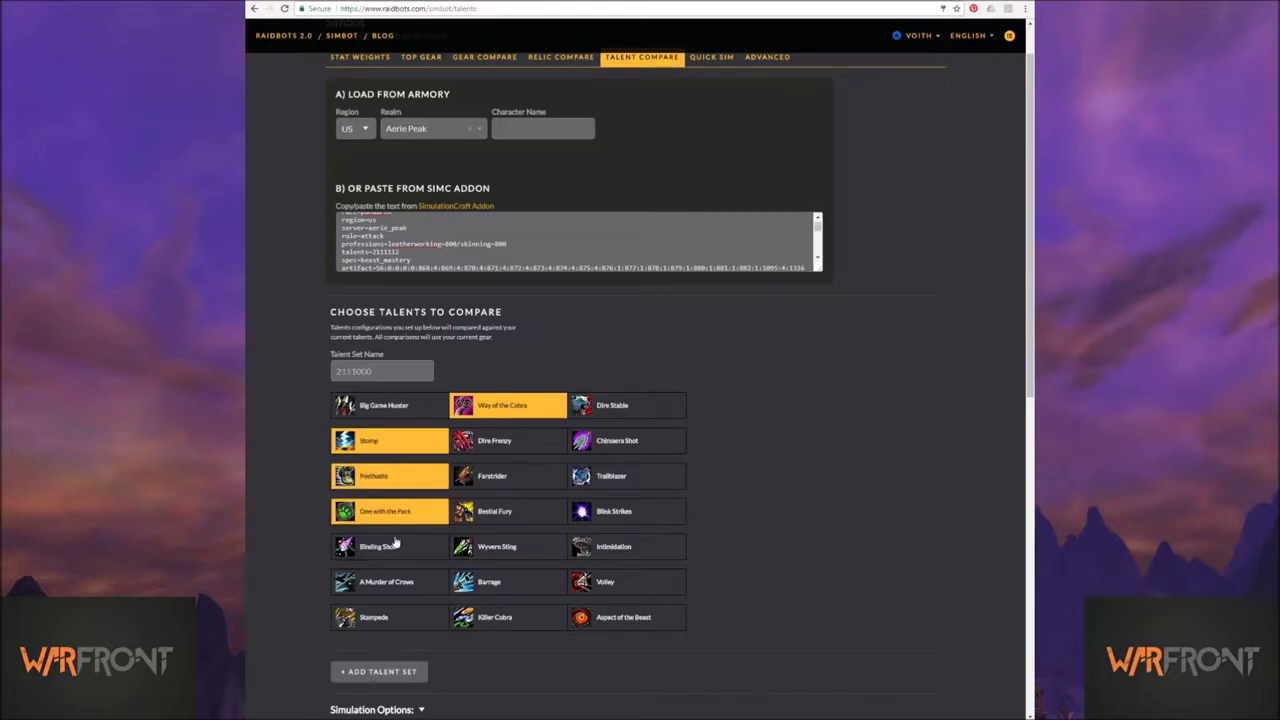
click(396, 550)
click(405, 583)
click(507, 619)
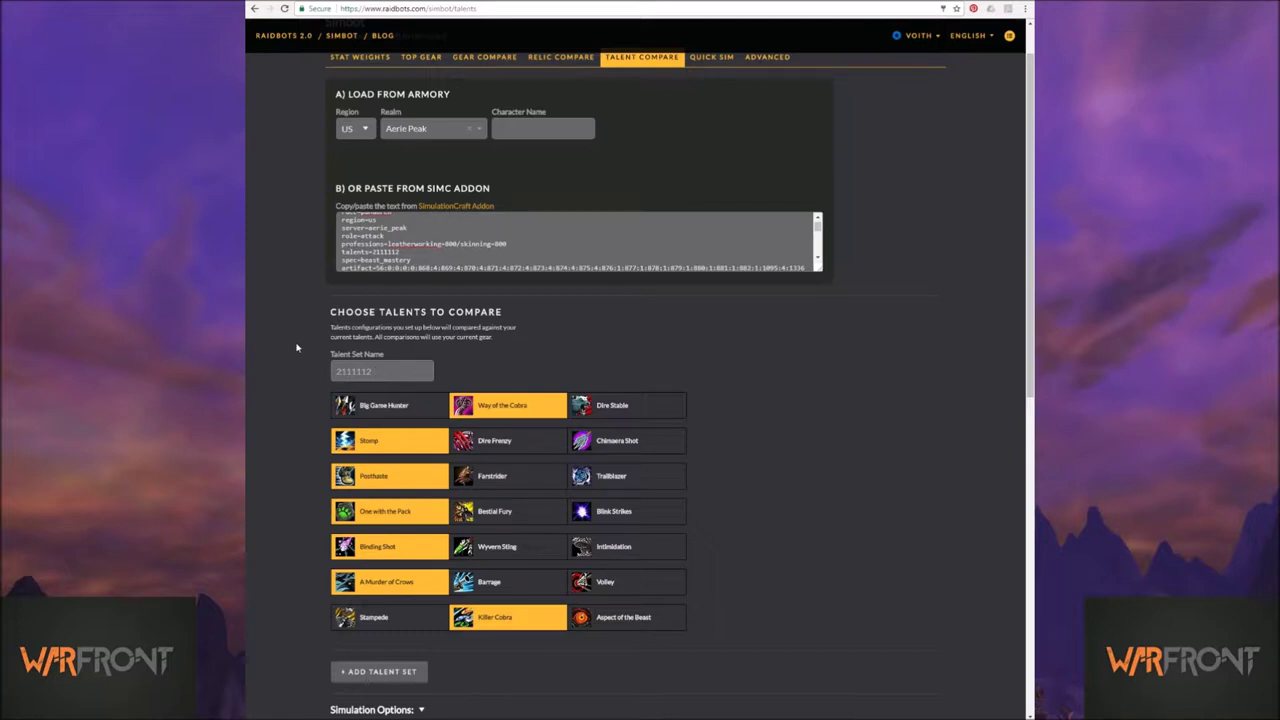
scroll(296, 350, down, 2)
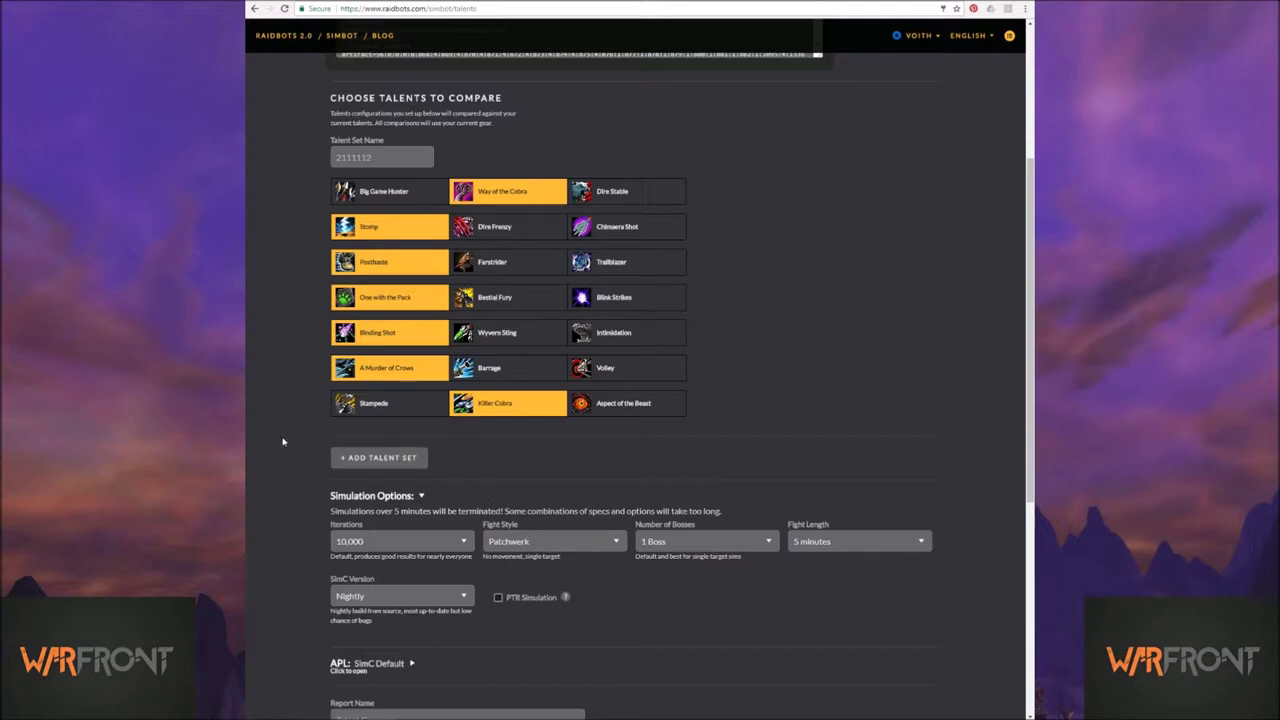
scroll(282, 441, up, 1)
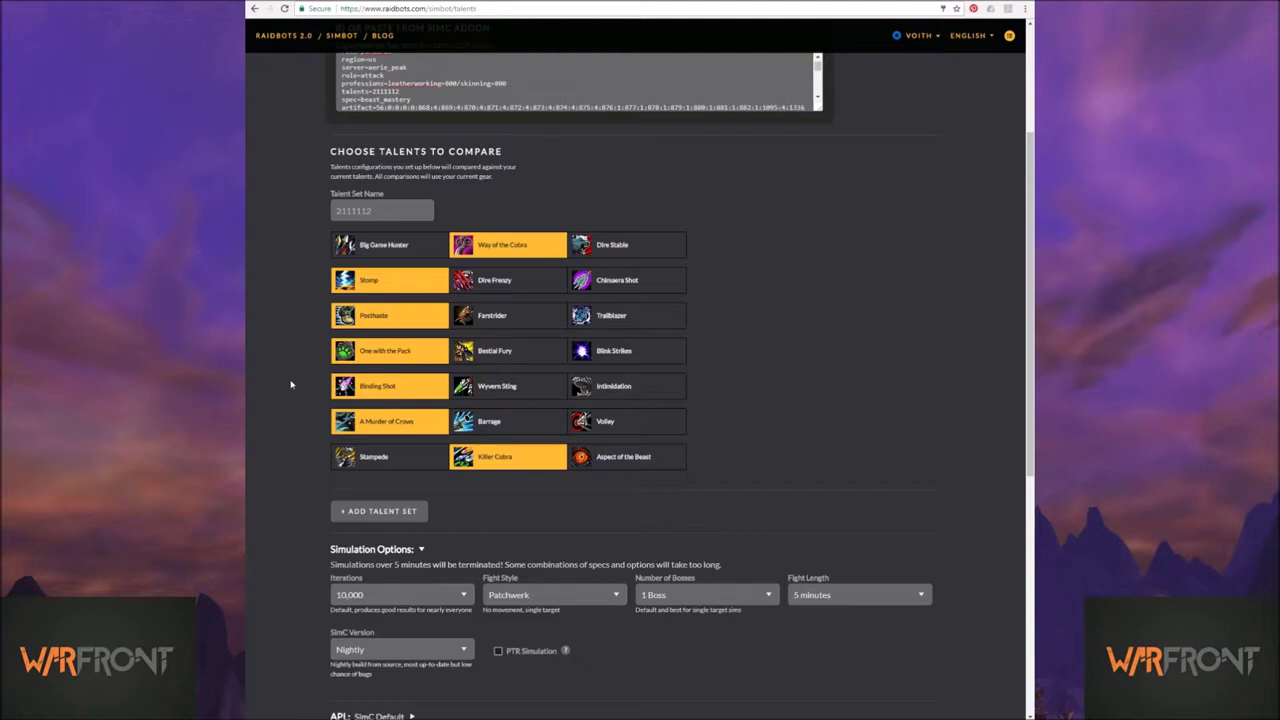
scroll(290, 384, up, 1)
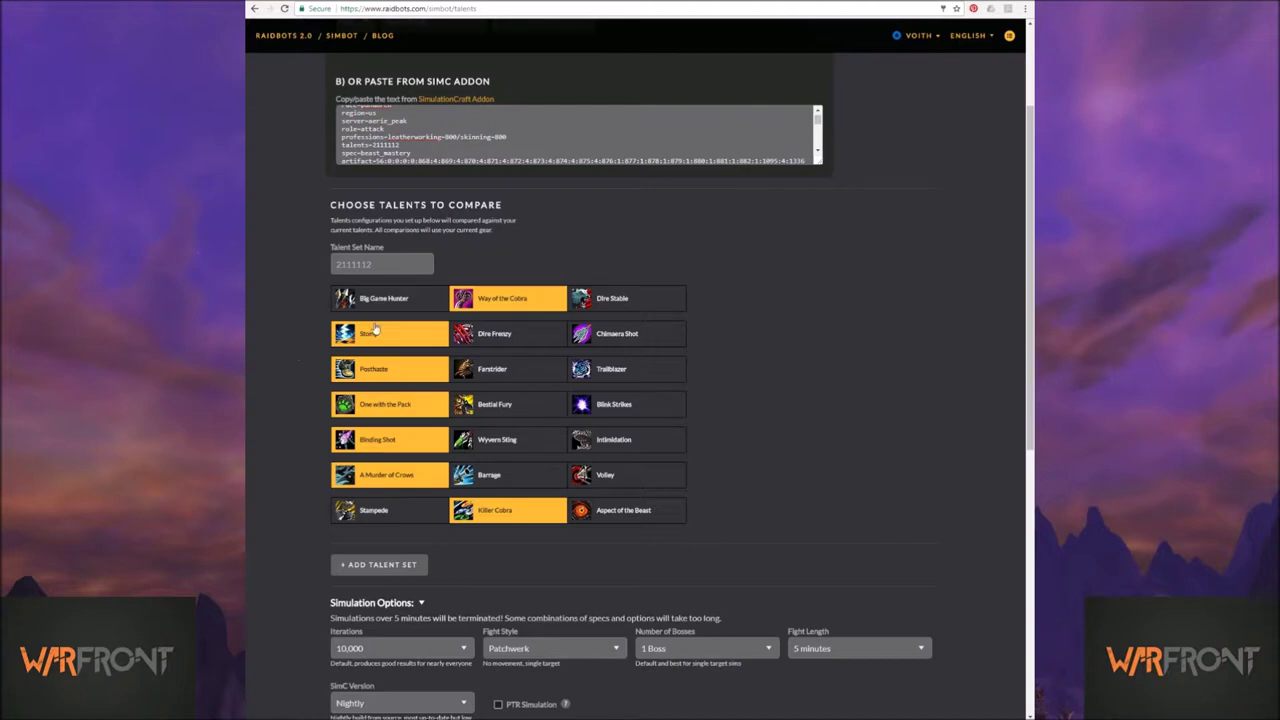
Step: Swap in Dire Frenzy and Bestial Fury and name the talent set 'DF/BF'
click(514, 336)
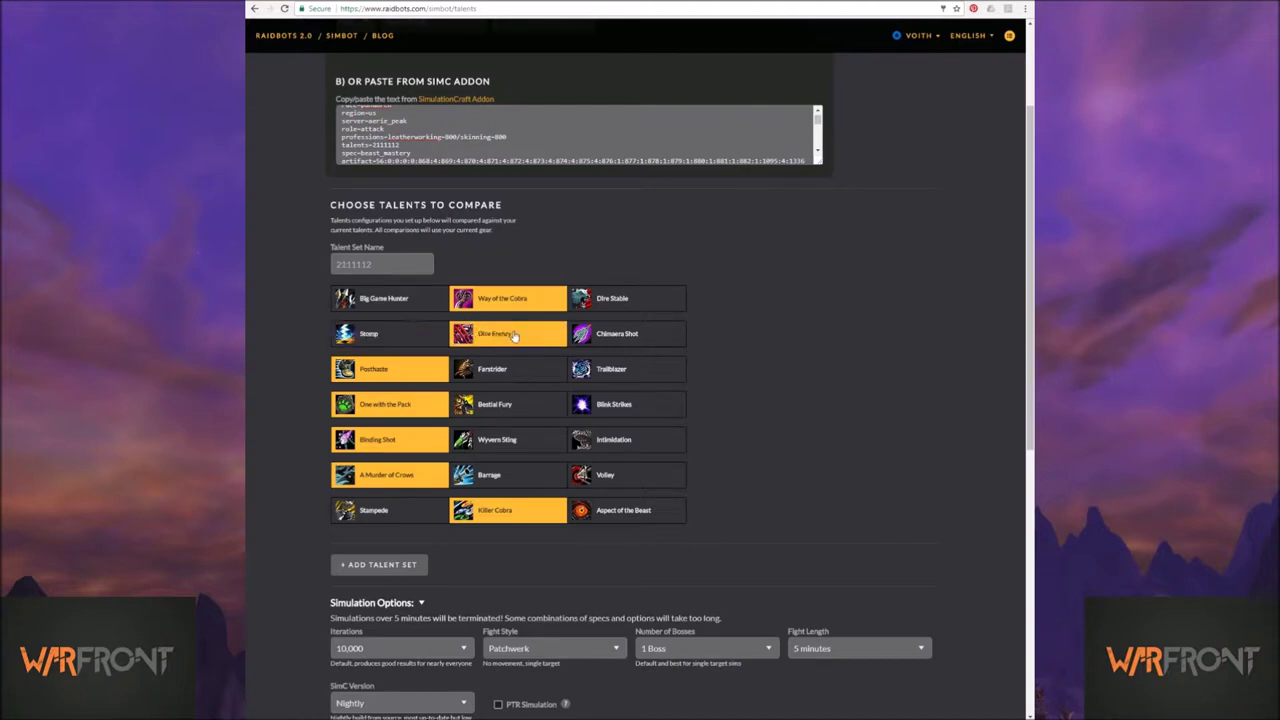
click(512, 404)
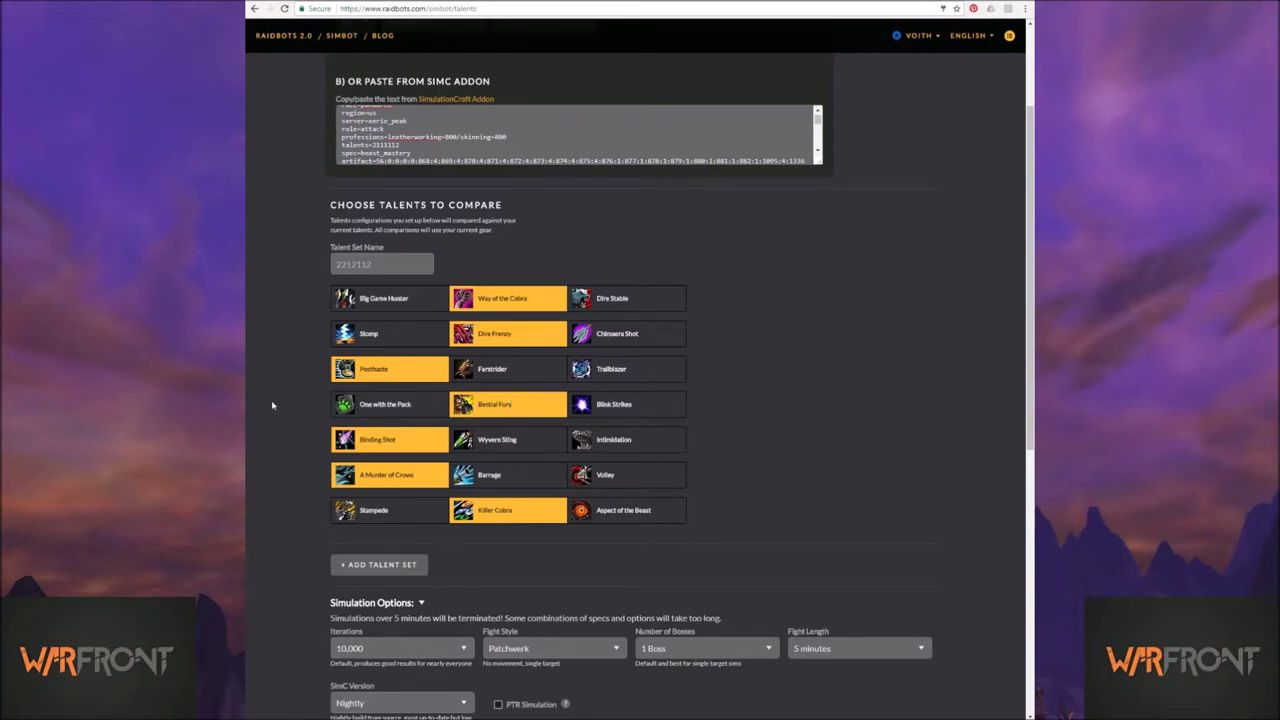
click(338, 264)
click(370, 264)
text(DF/BF)
Step: Add an AotB set with Way of the Cobra, Dire Frenzy, Bestial Fury, A Murder of Crows, Aspect of the Beast
scroll(290, 400, down, 1)
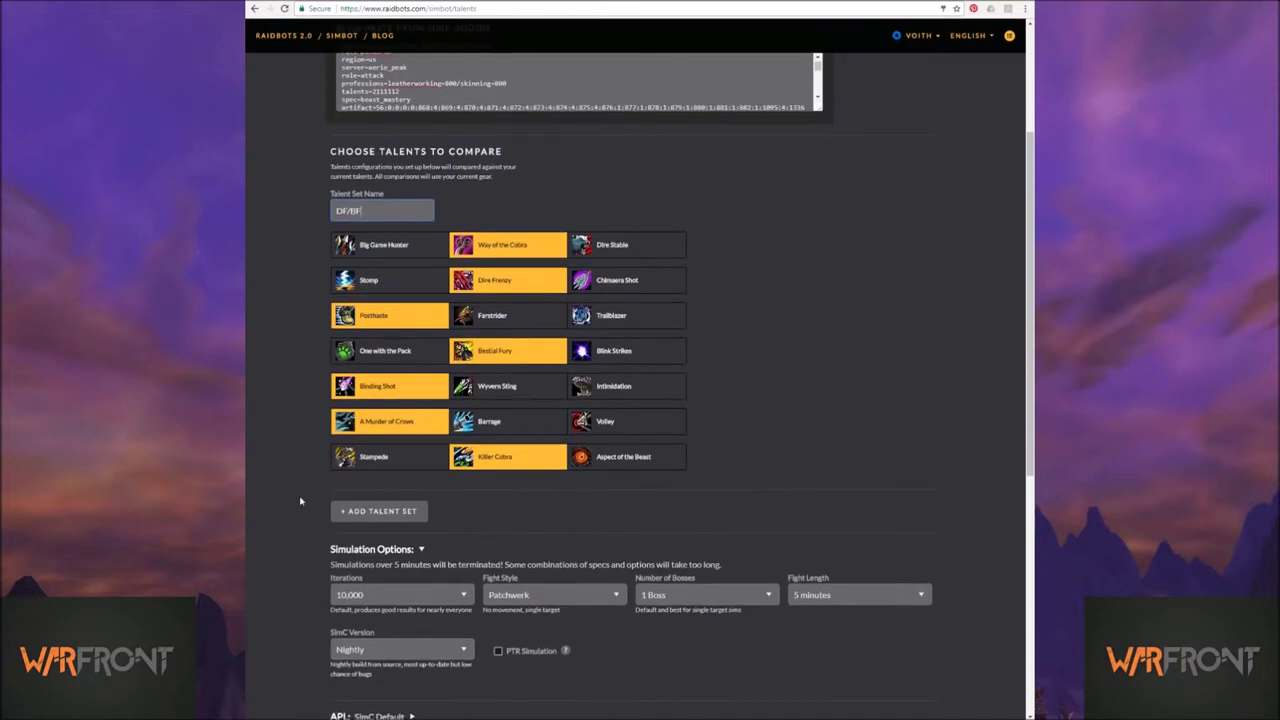
click(395, 515)
scroll(380, 475, down, 3)
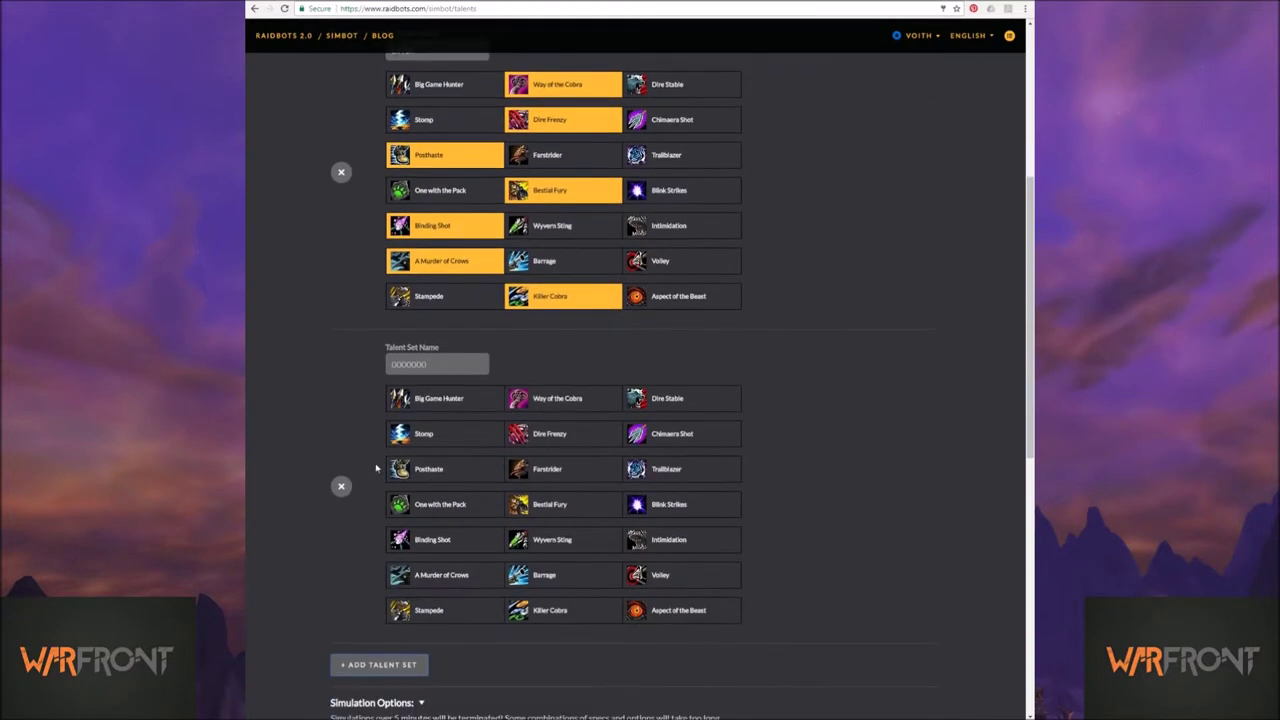
click(562, 401)
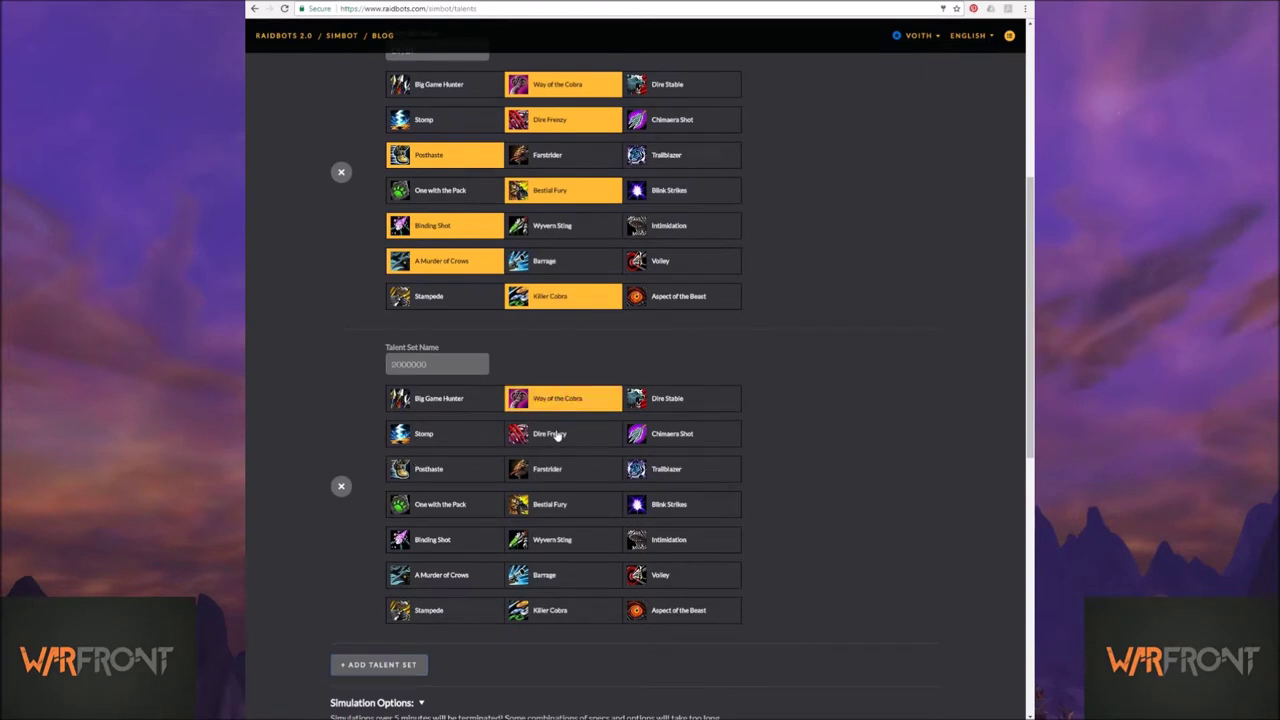
click(546, 436)
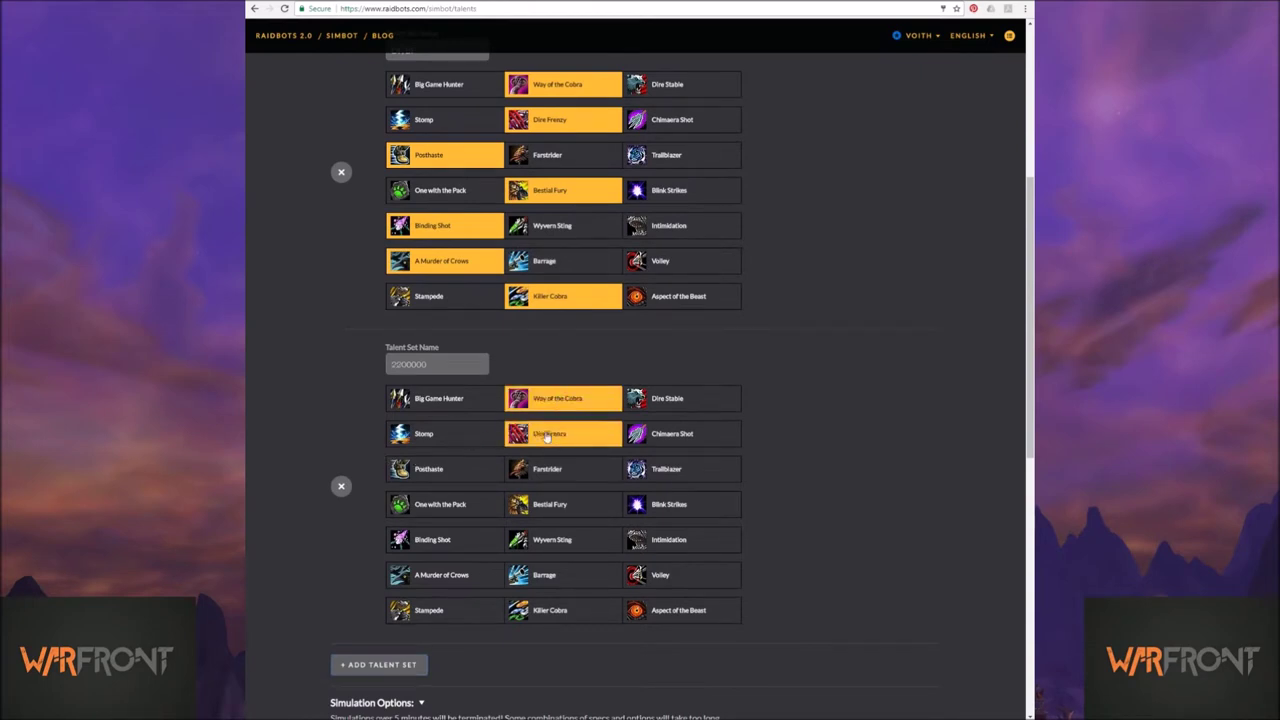
click(542, 509)
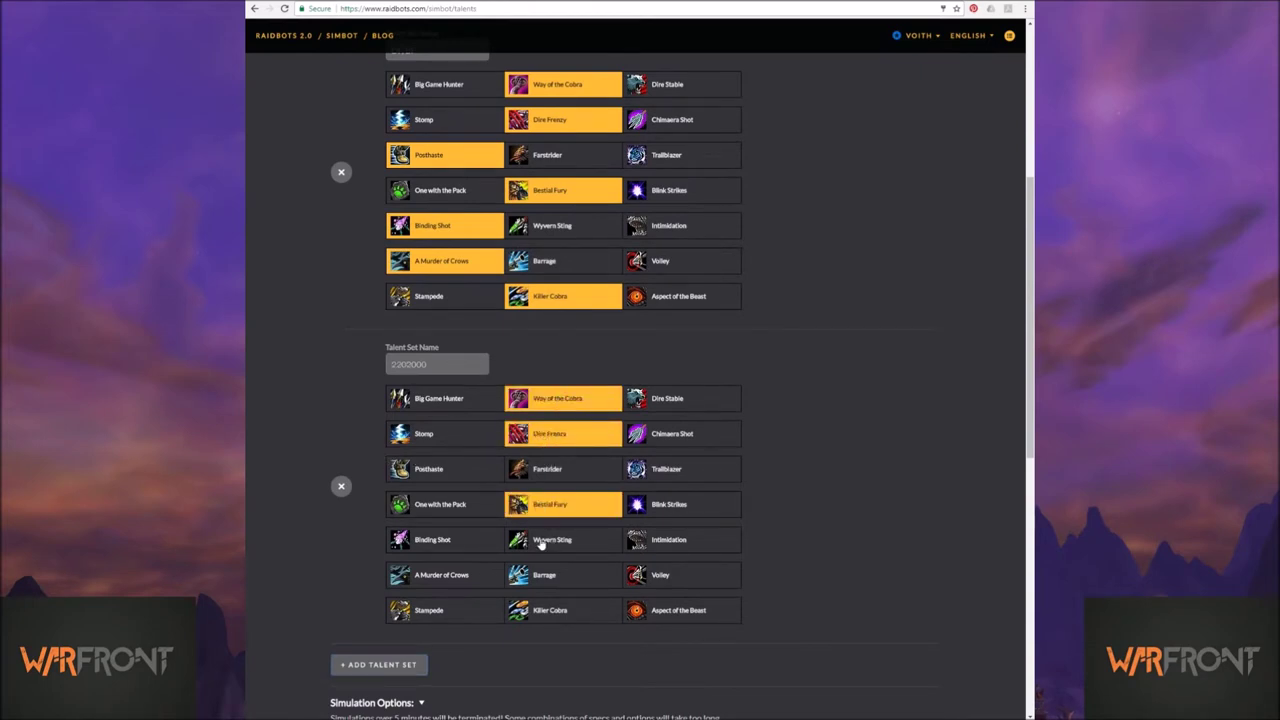
click(457, 578)
click(668, 611)
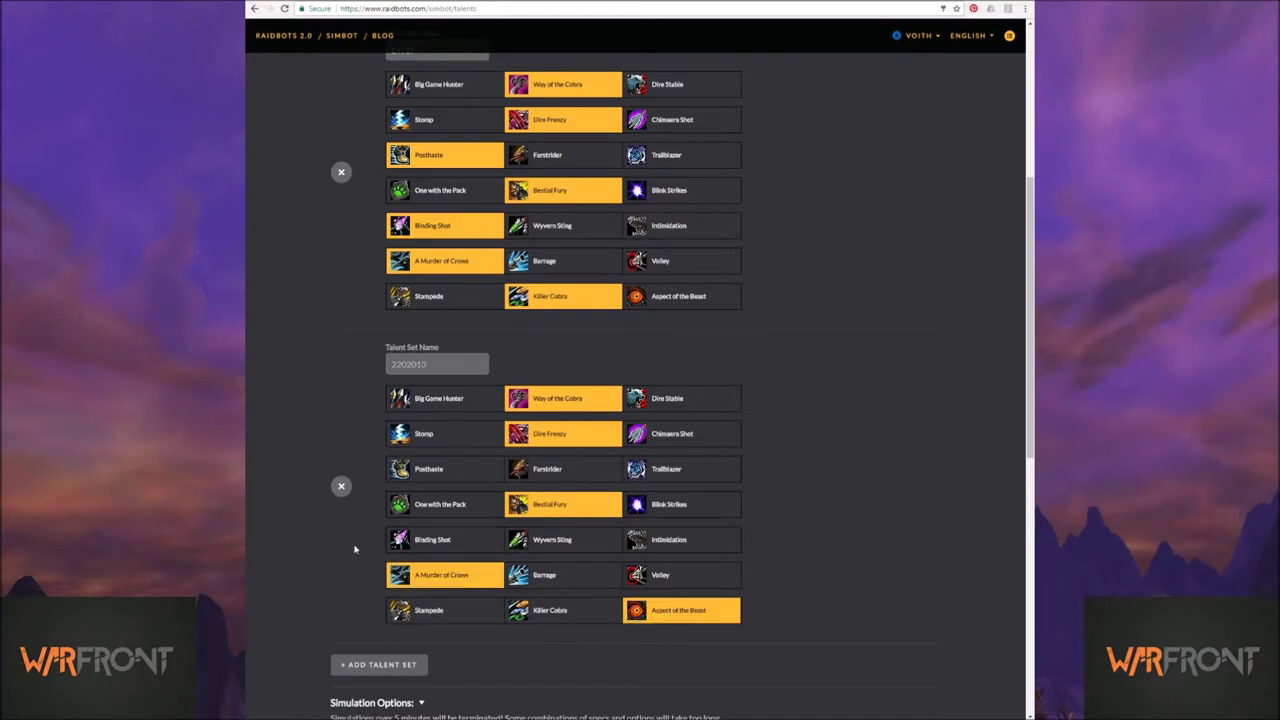
click(436, 364)
text(Ani)
text(B)
Step: Run Compare Talents to simulate DPS for the current, DF/BF and AotB talent sets
scroll(280, 585, up, 3)
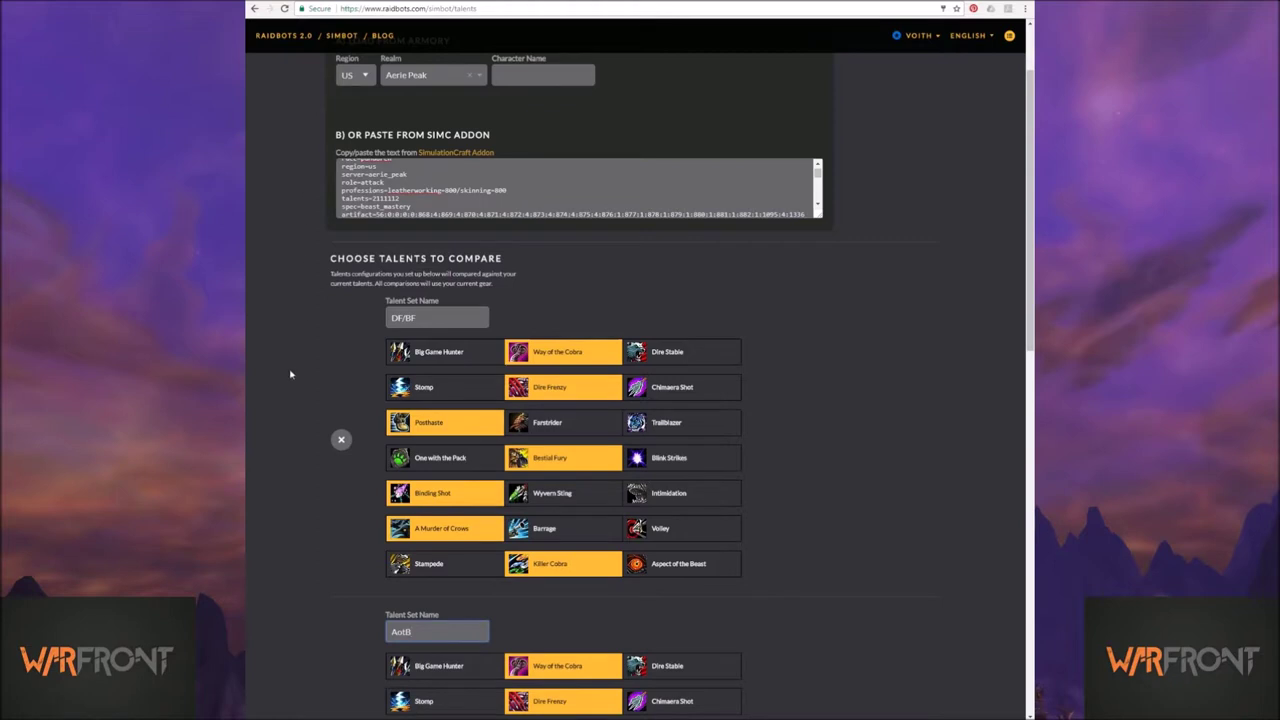
scroll(297, 440, down, 2)
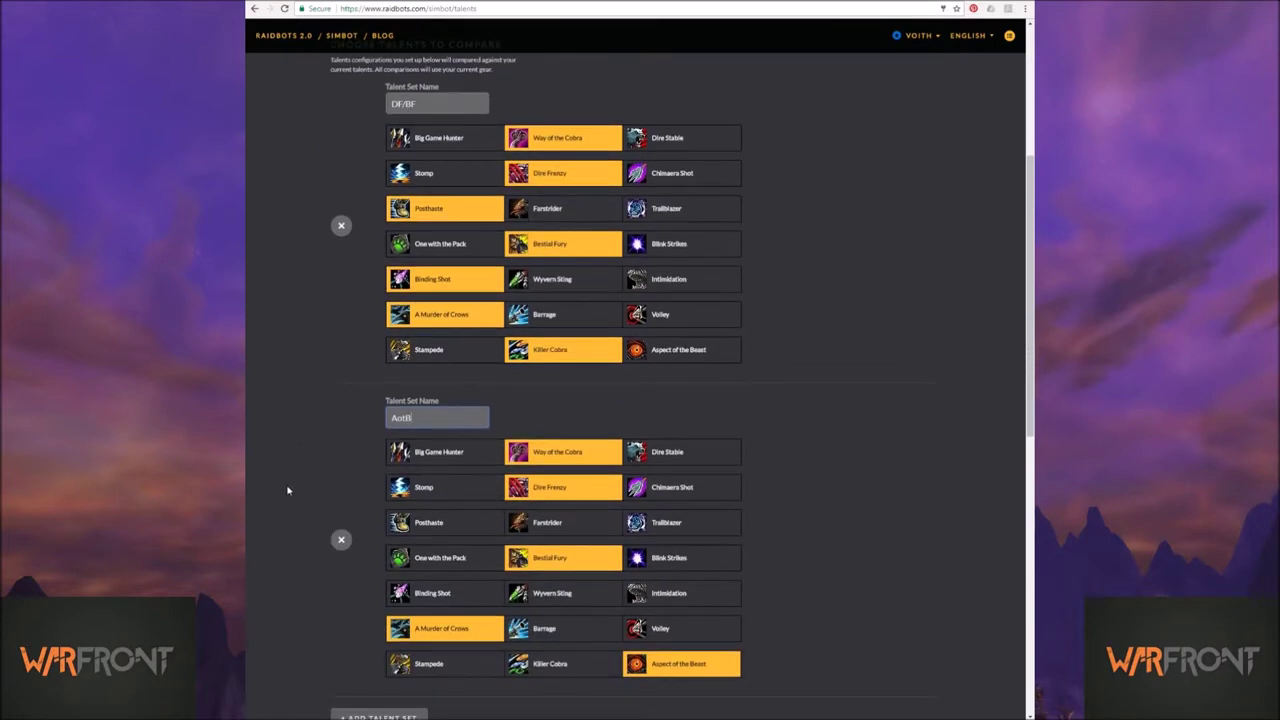
scroll(287, 490, down, 5)
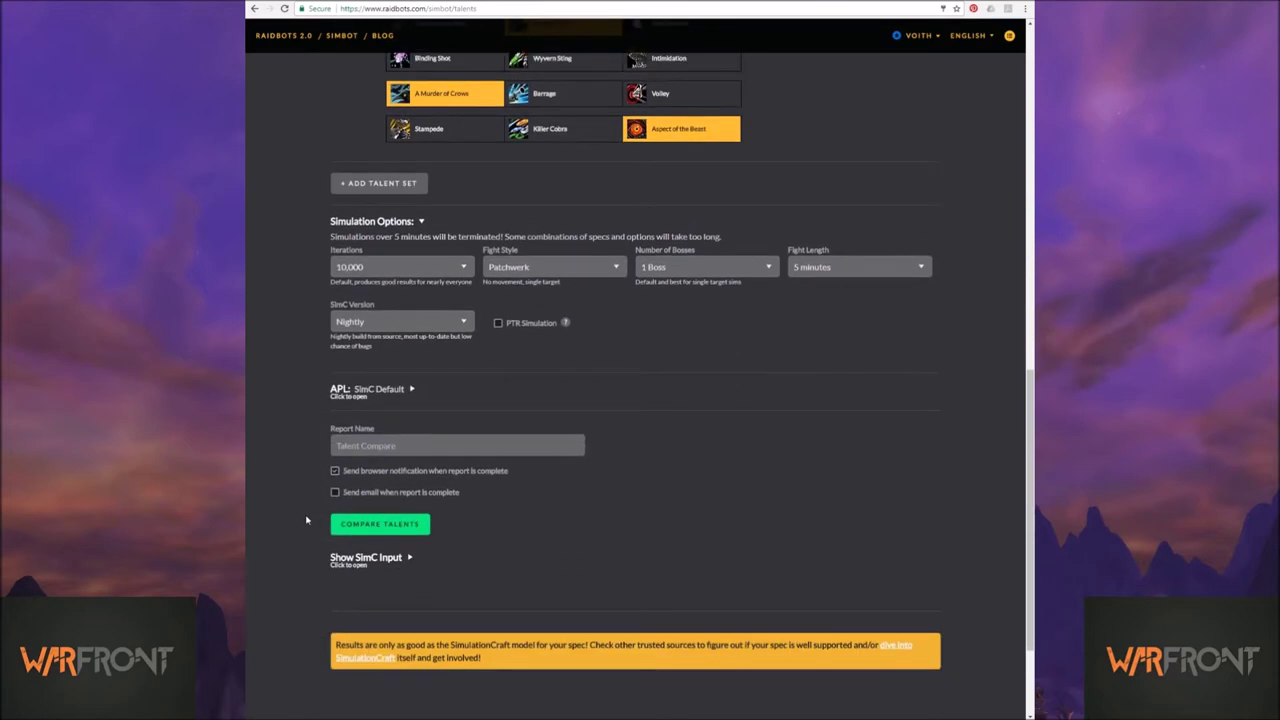
click(373, 528)
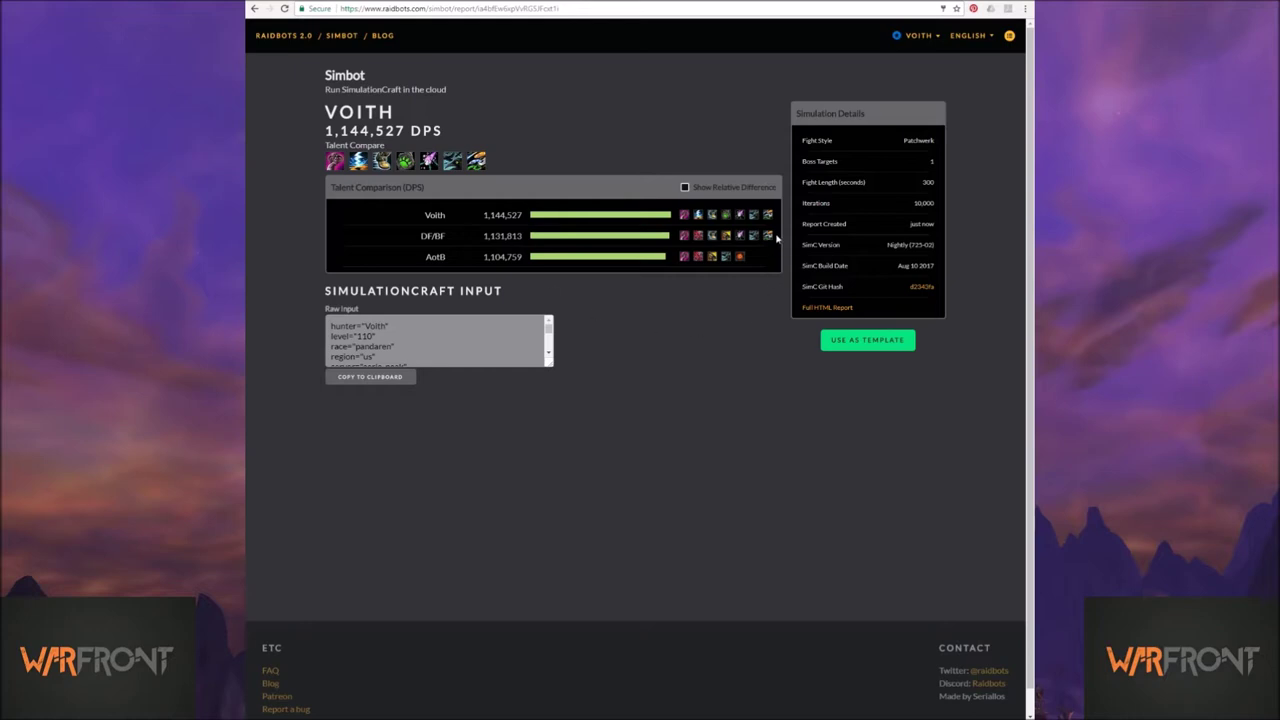
mouse_move(699, 240)
mouse_move(741, 262)
click(869, 340)
Step: Add Binding Shot and Posthaste to the AotB talent set in the reloaded template
scroll(807, 395, down, 4)
scroll(807, 395, down, 3)
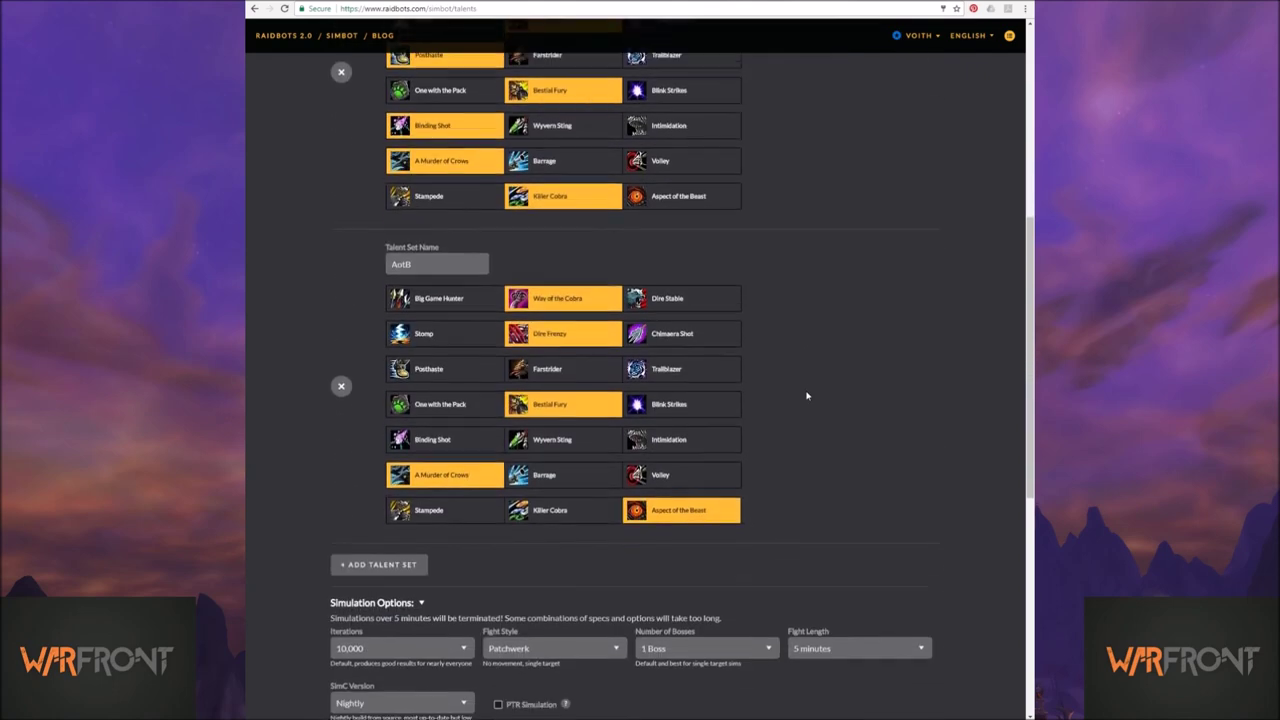
click(450, 432)
click(428, 362)
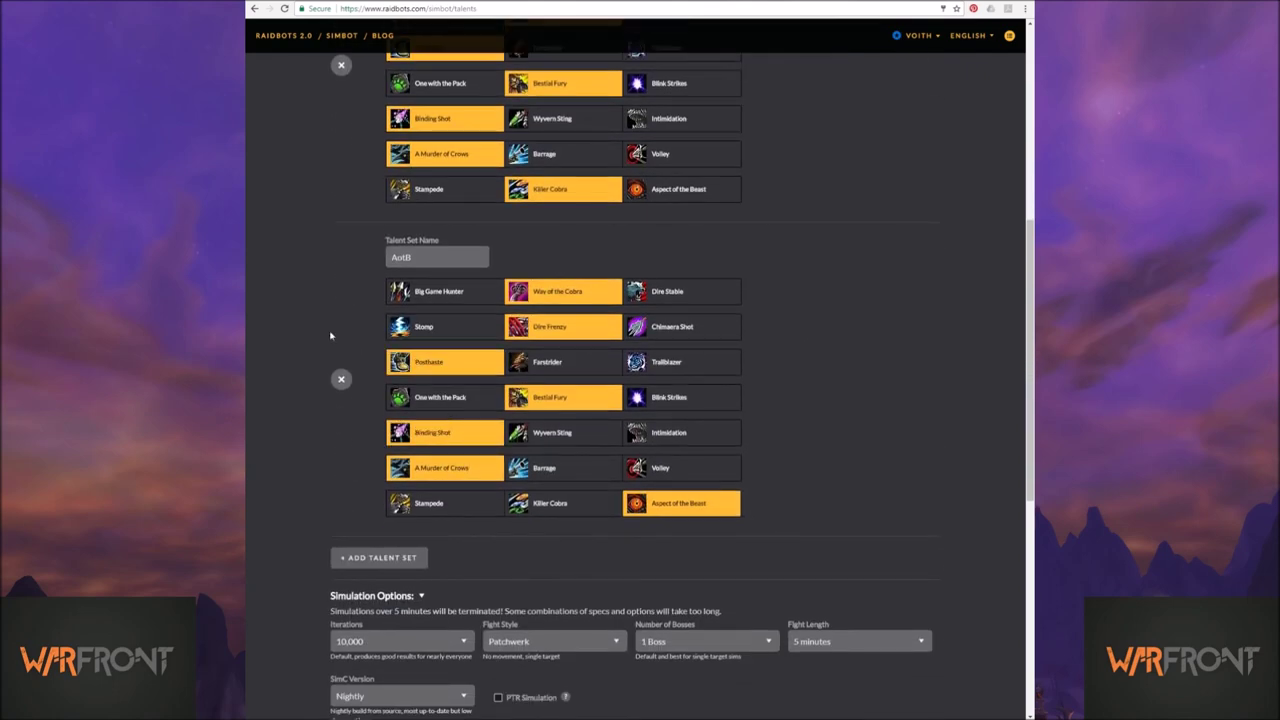
scroll(265, 358, up, 3)
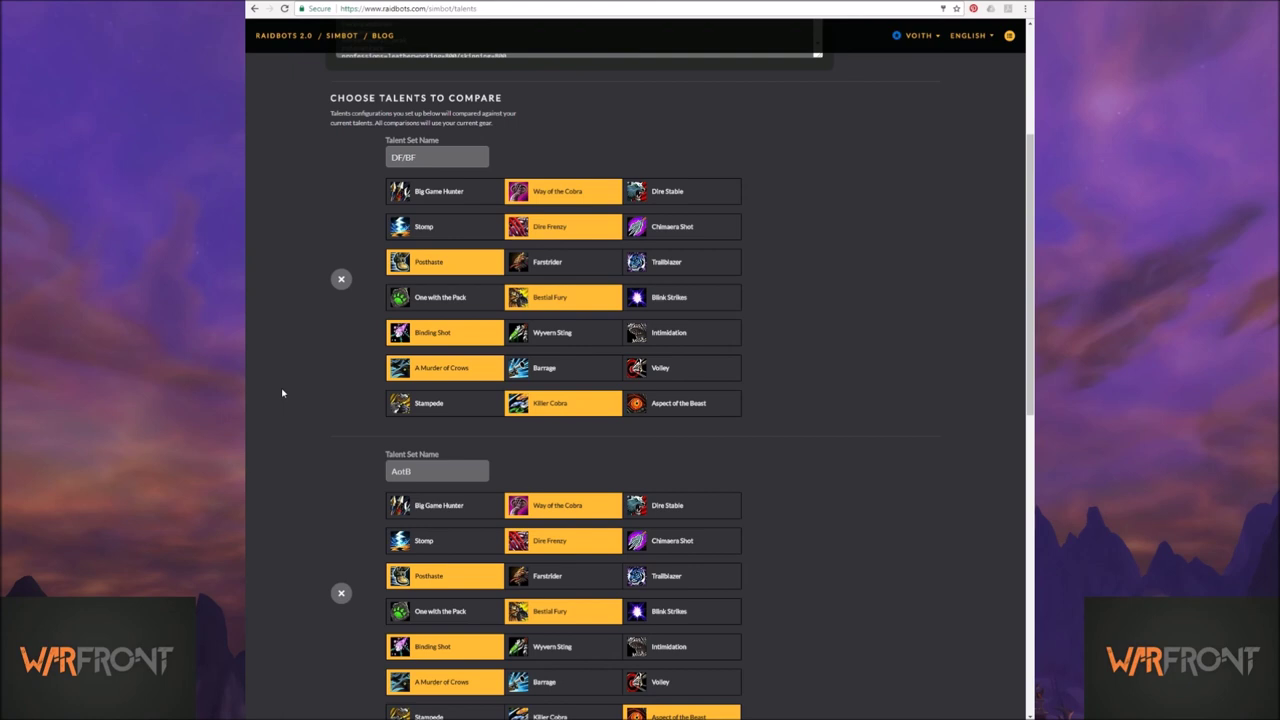
scroll(282, 393, up, 1)
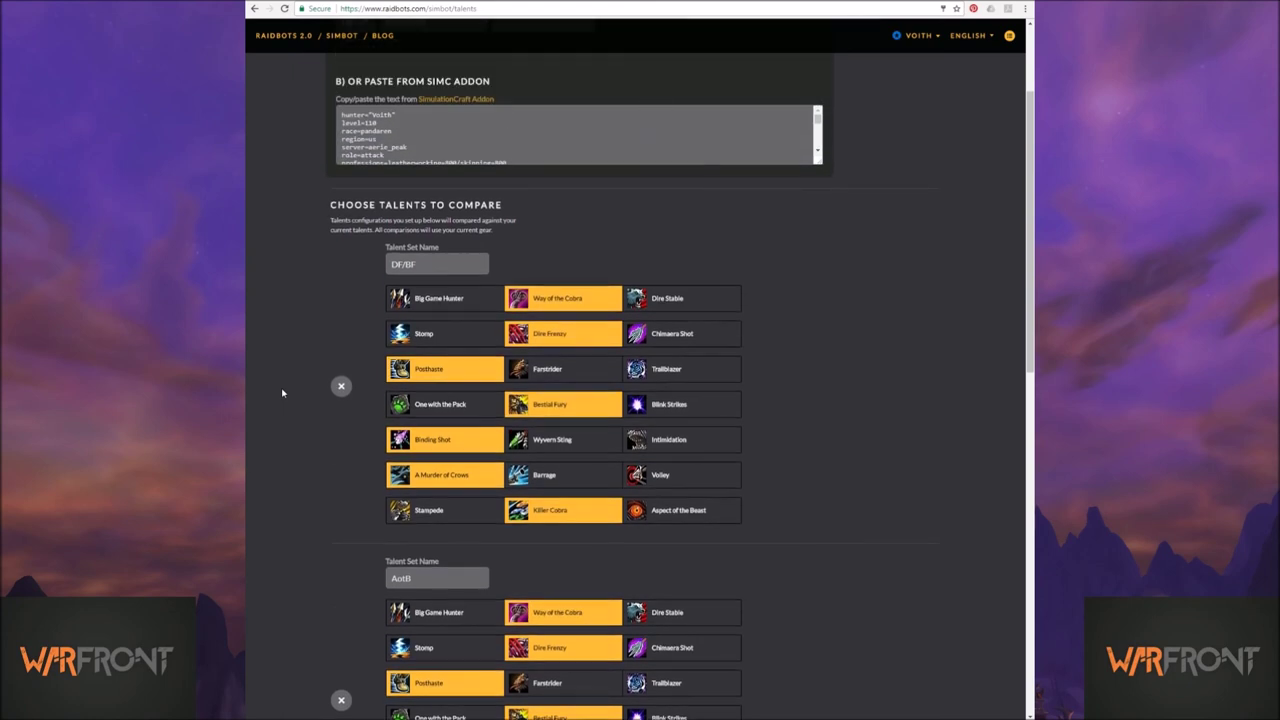